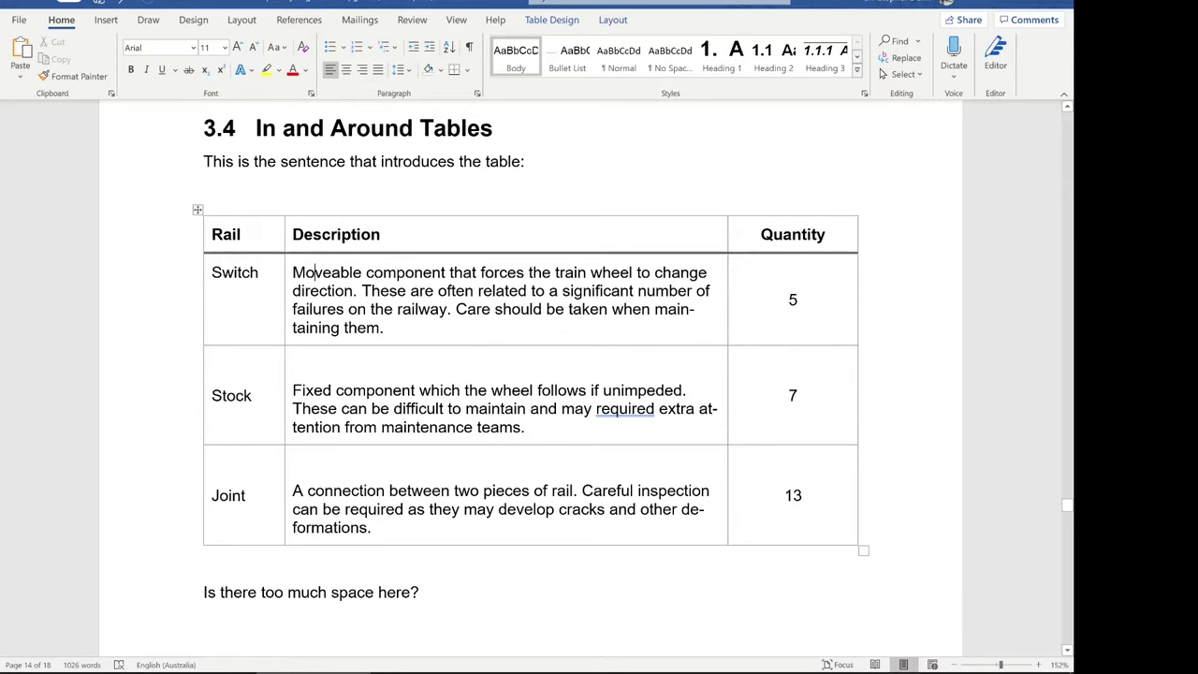
- Turn on formatting marks and delete the blank paragraph beneath the rail table
left_click(473, 161)
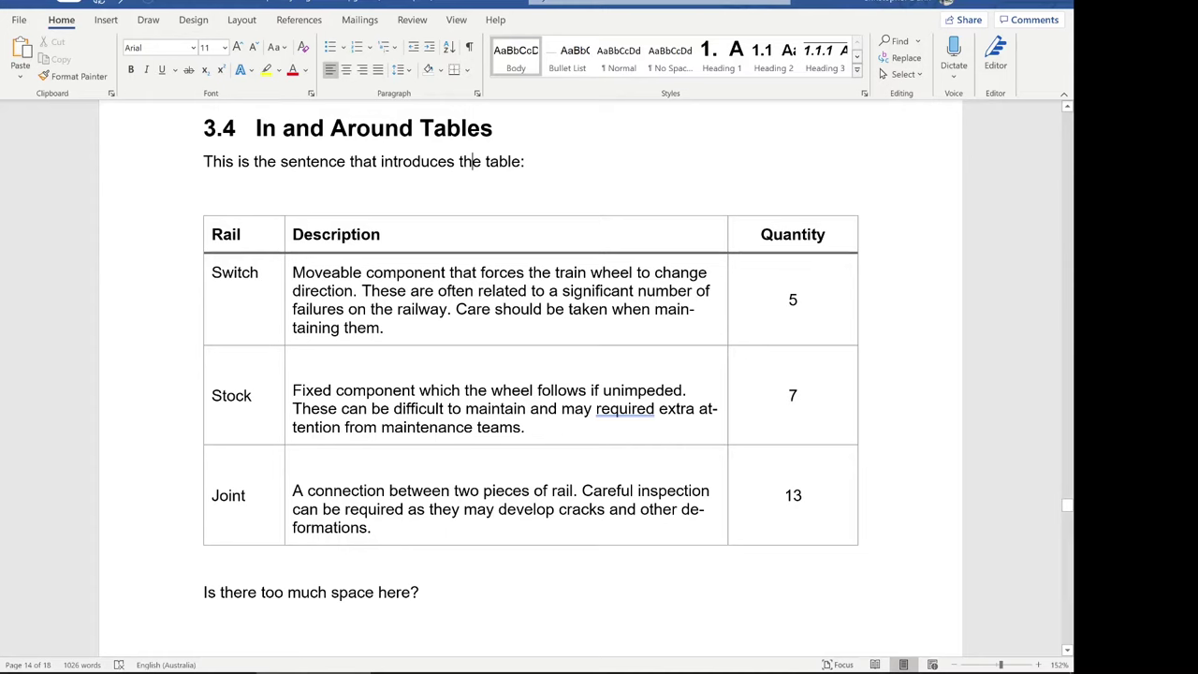
left_click(470, 49)
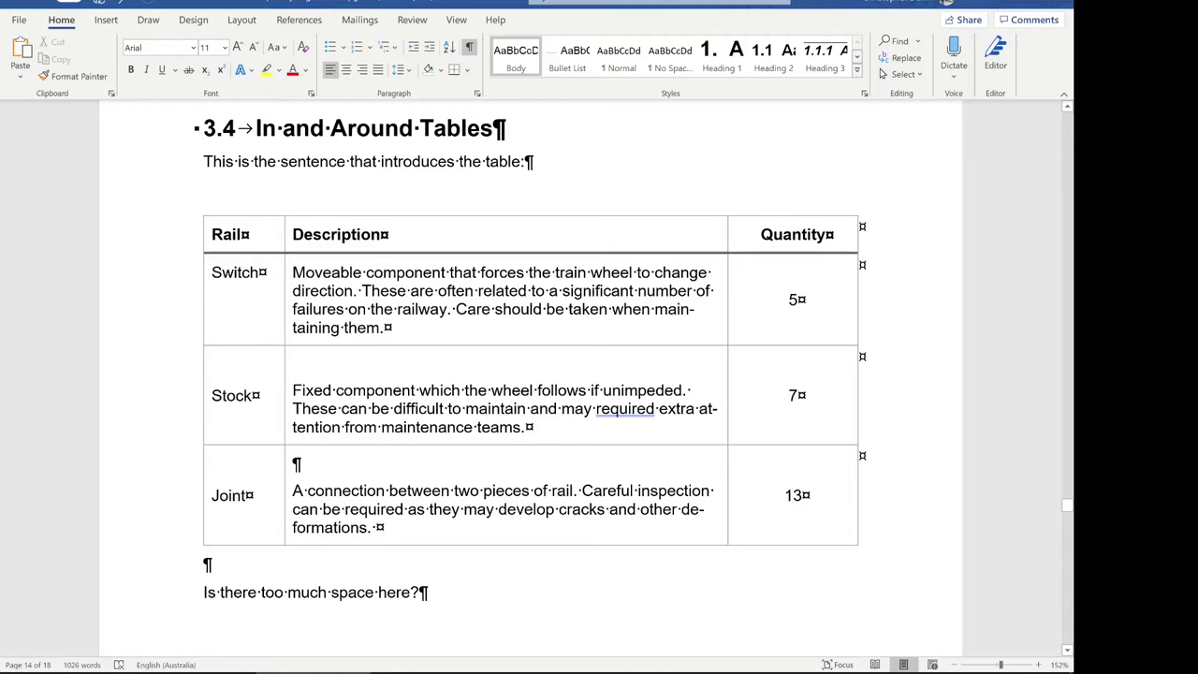
key("Delete")
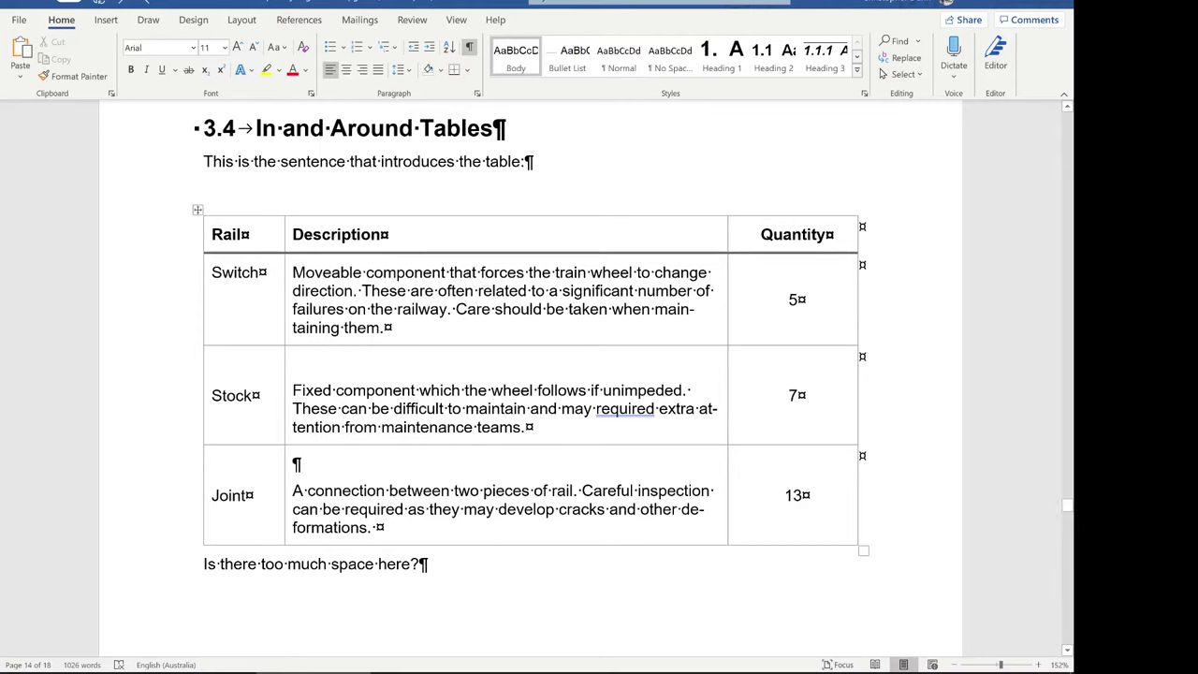
left_click(455, 161)
- Set the introductory sentence's paragraph spacing after to 6 pt
left_click(475, 93)
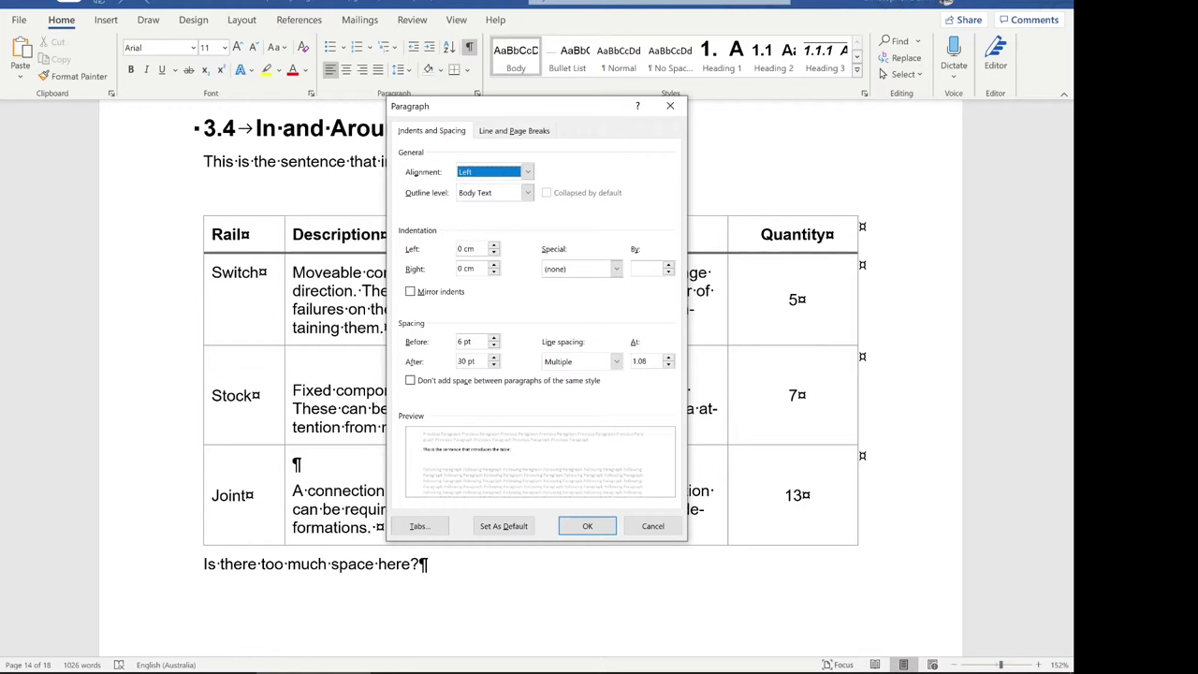
double_click(463, 361)
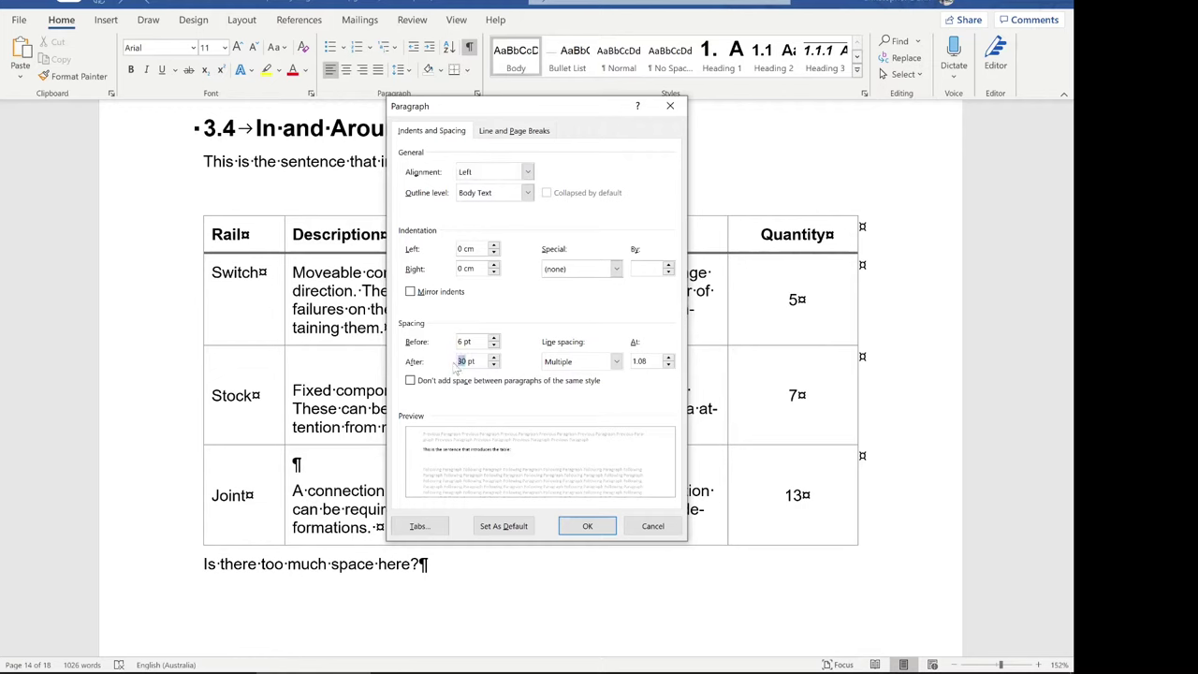
type("6")
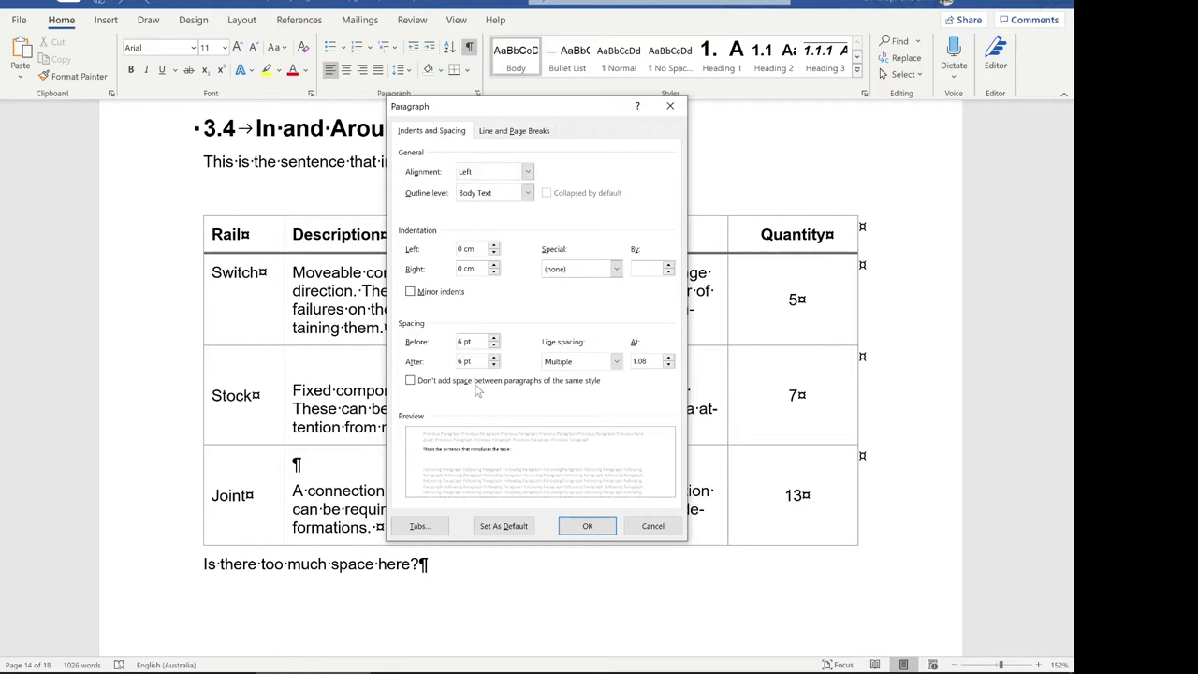
left_click(586, 525)
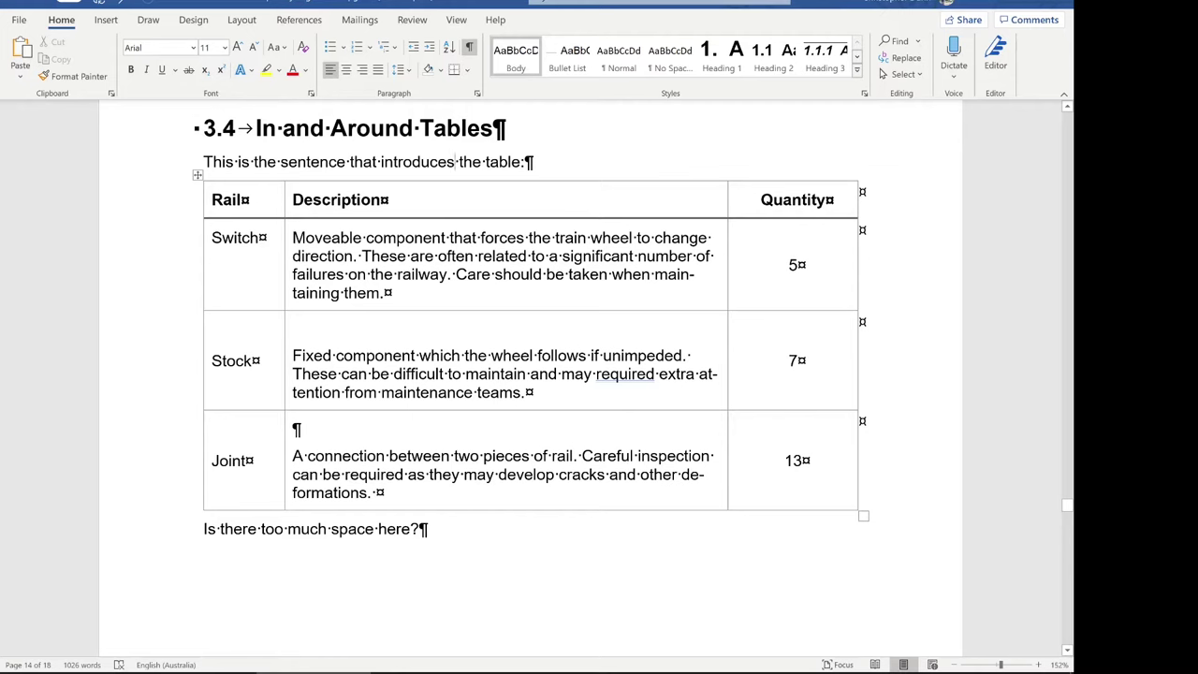
left_click(469, 47)
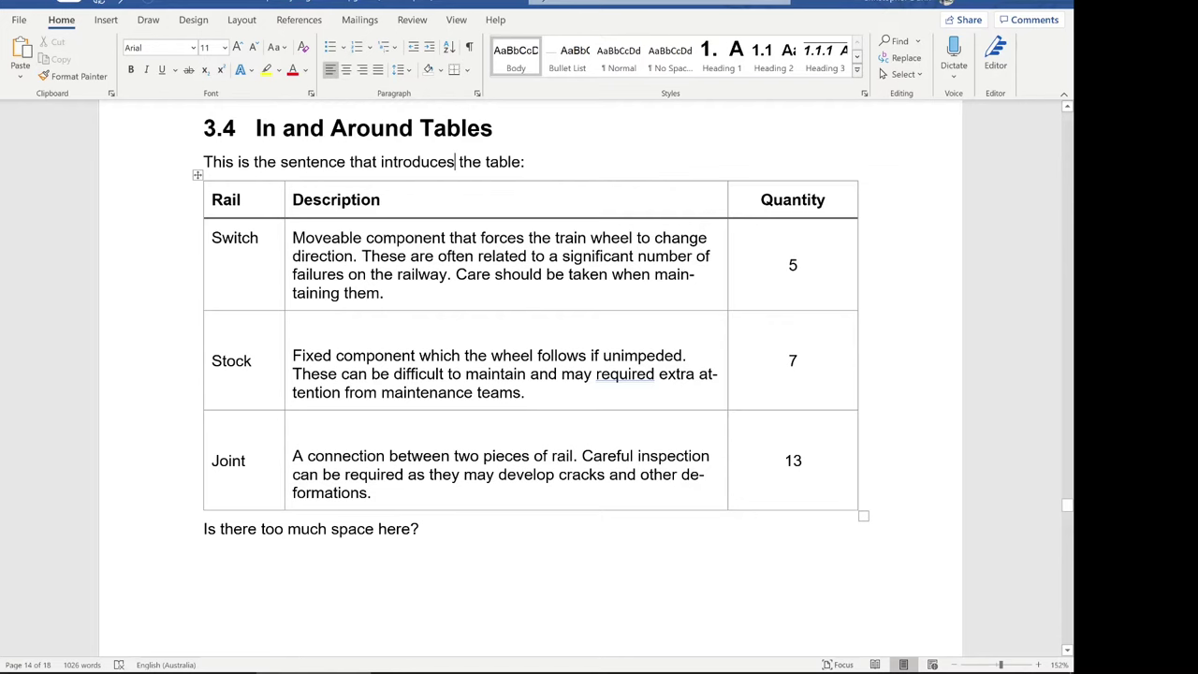
left_click(470, 49)
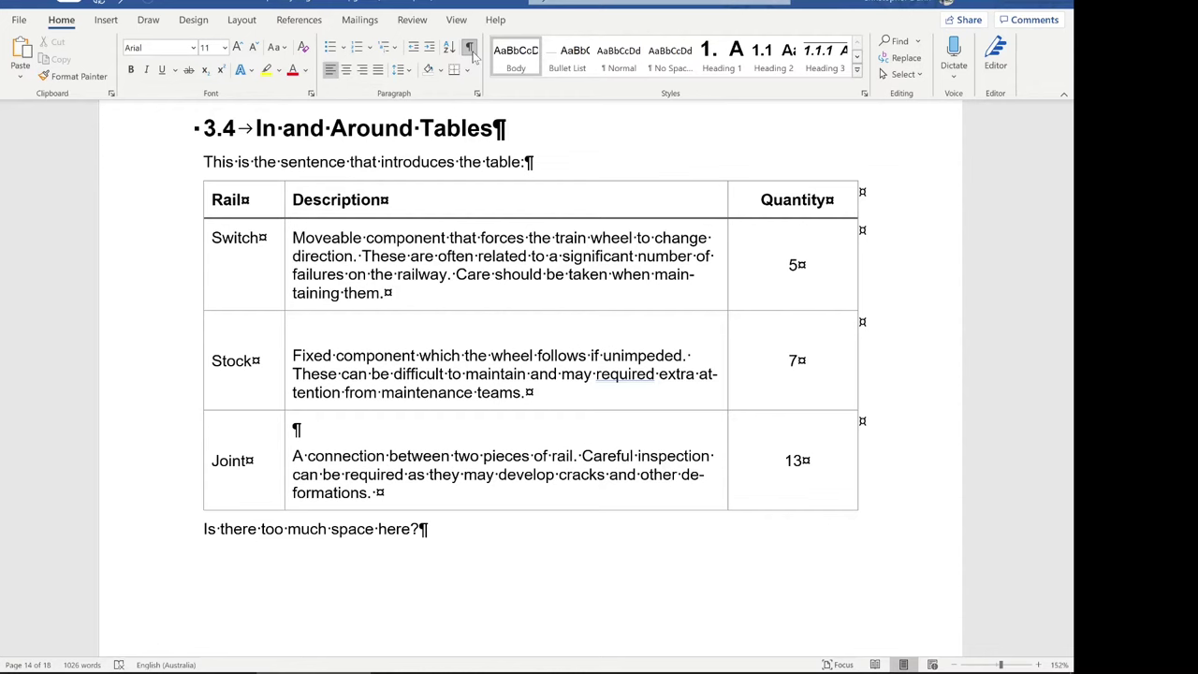
left_click(294, 428)
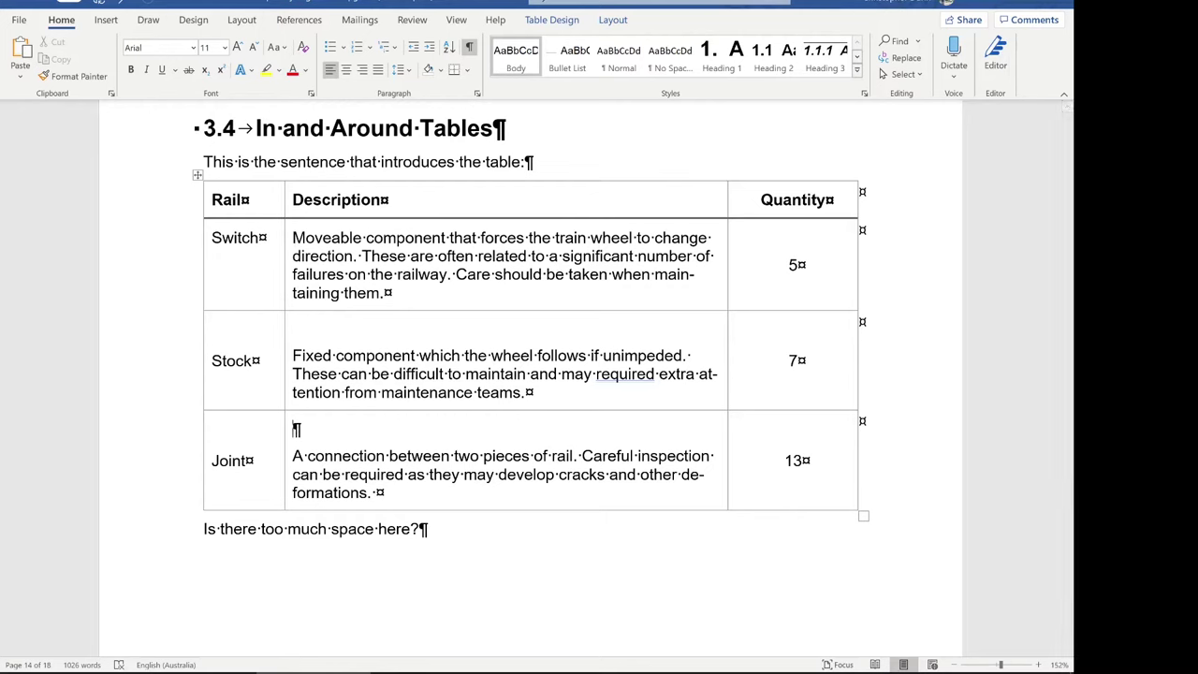
key("Delete")
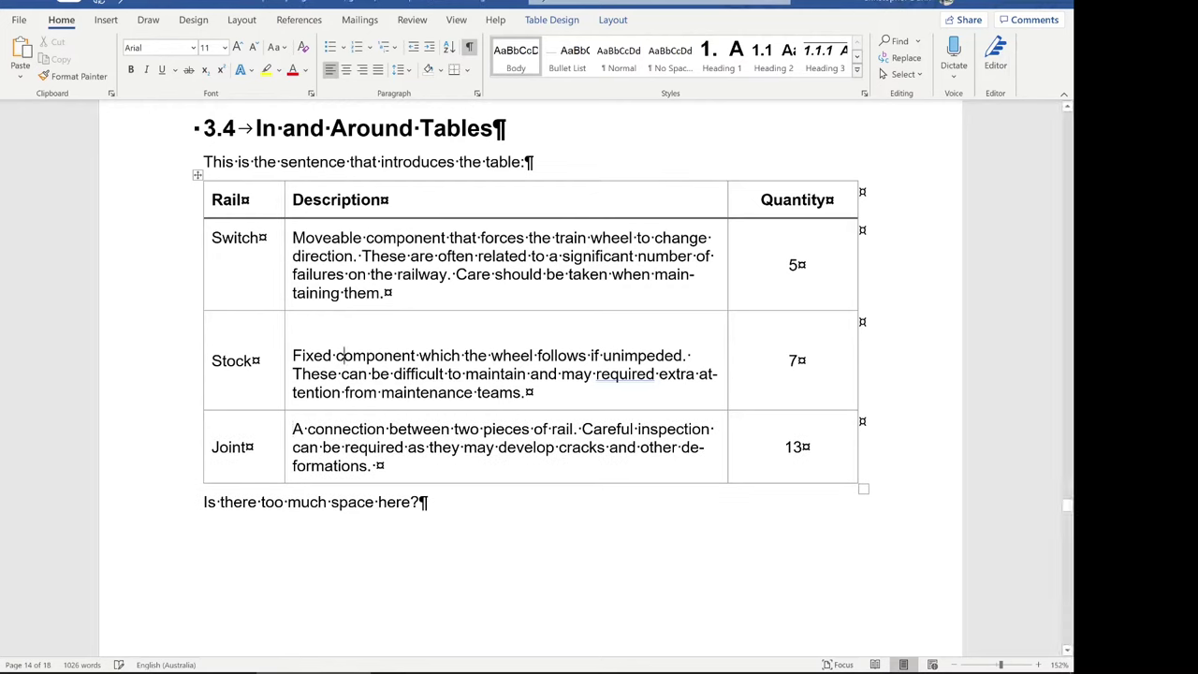
- Change the Stock description's paragraph spacing before from 24 pt to 6 pt
left_click_drag(526, 394, 318, 355)
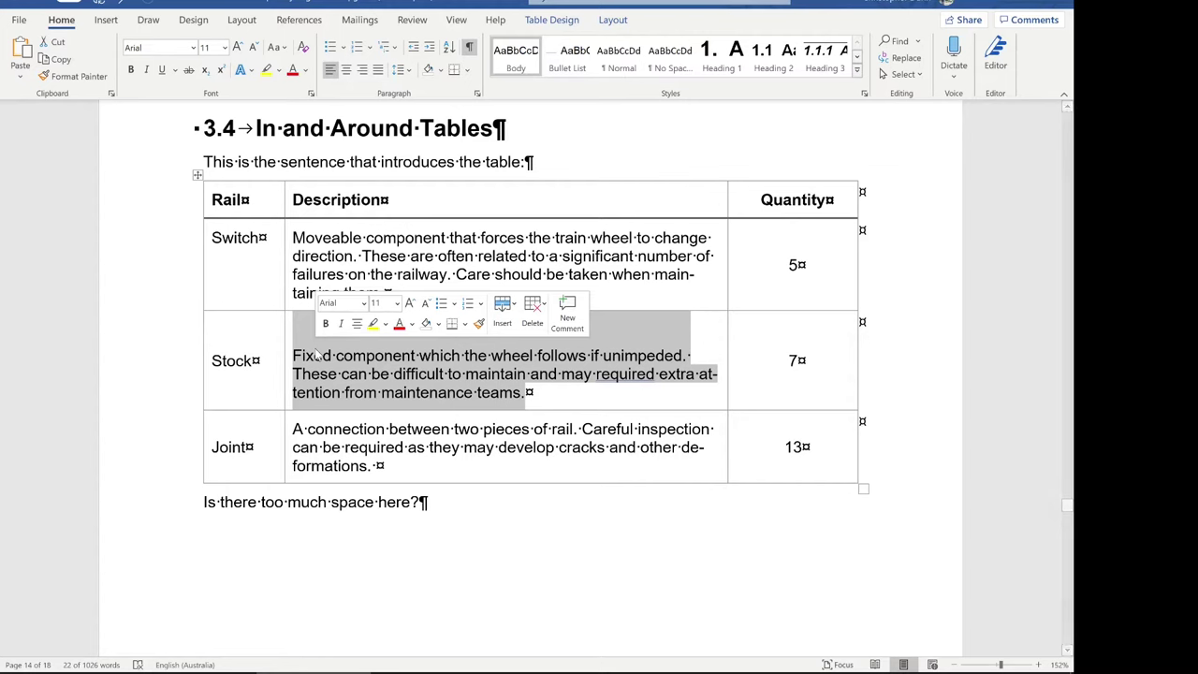
left_click(331, 392)
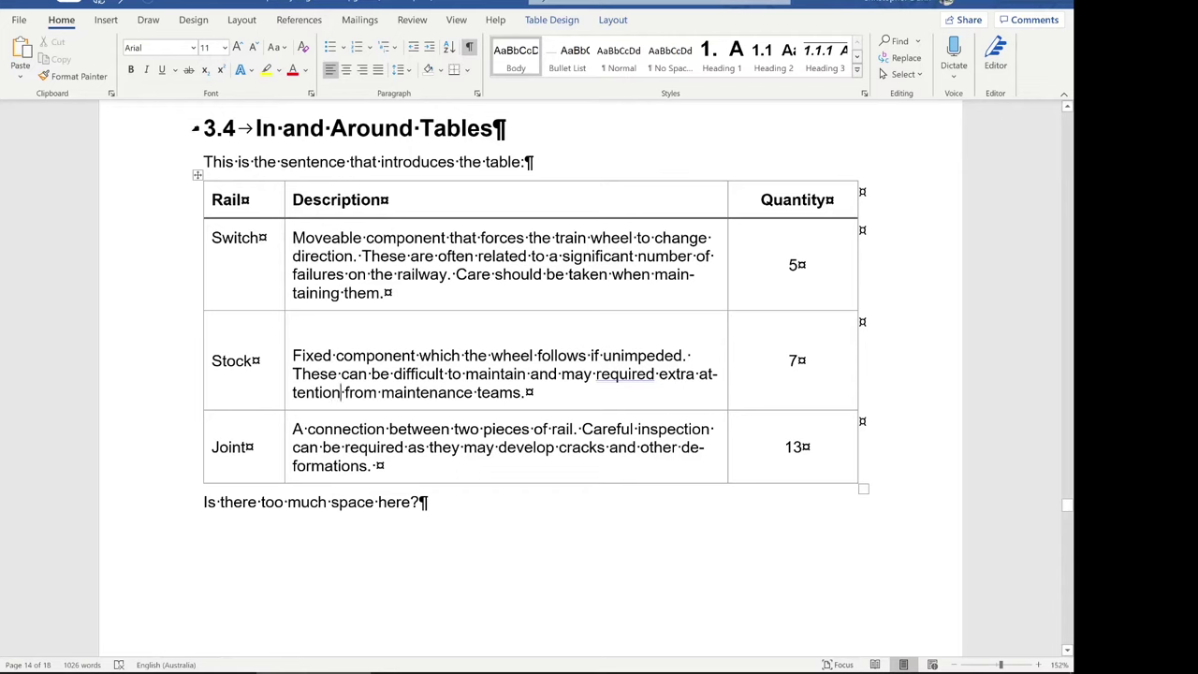
left_click(477, 95)
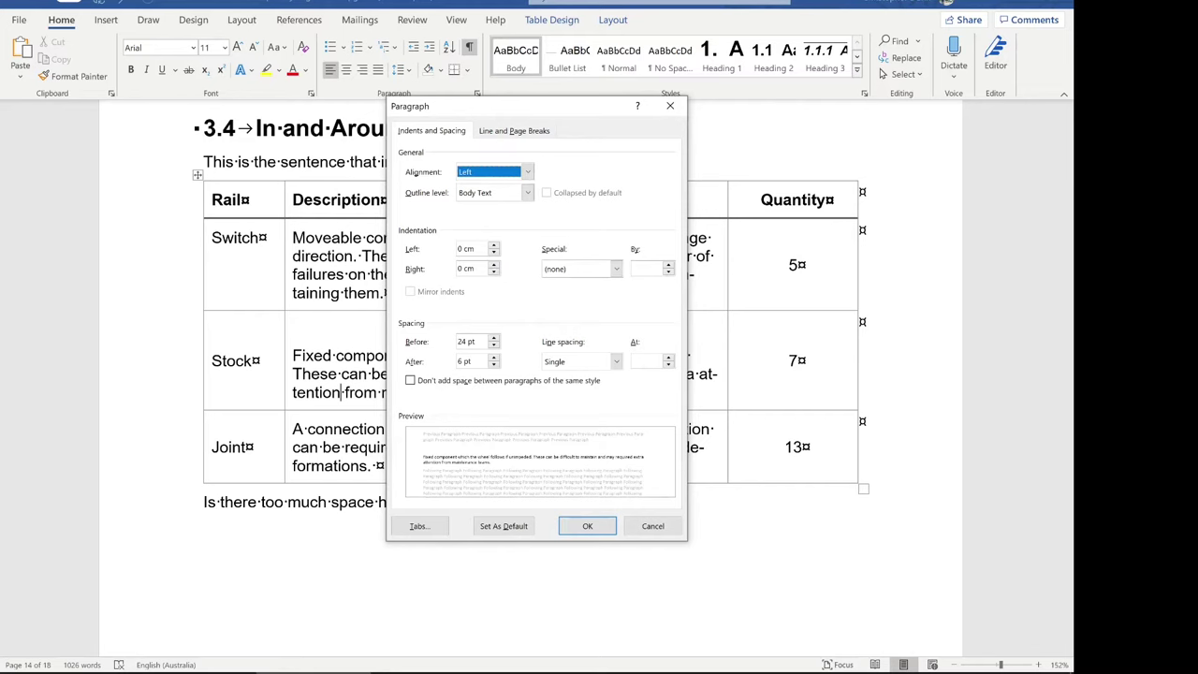
double_click(462, 341)
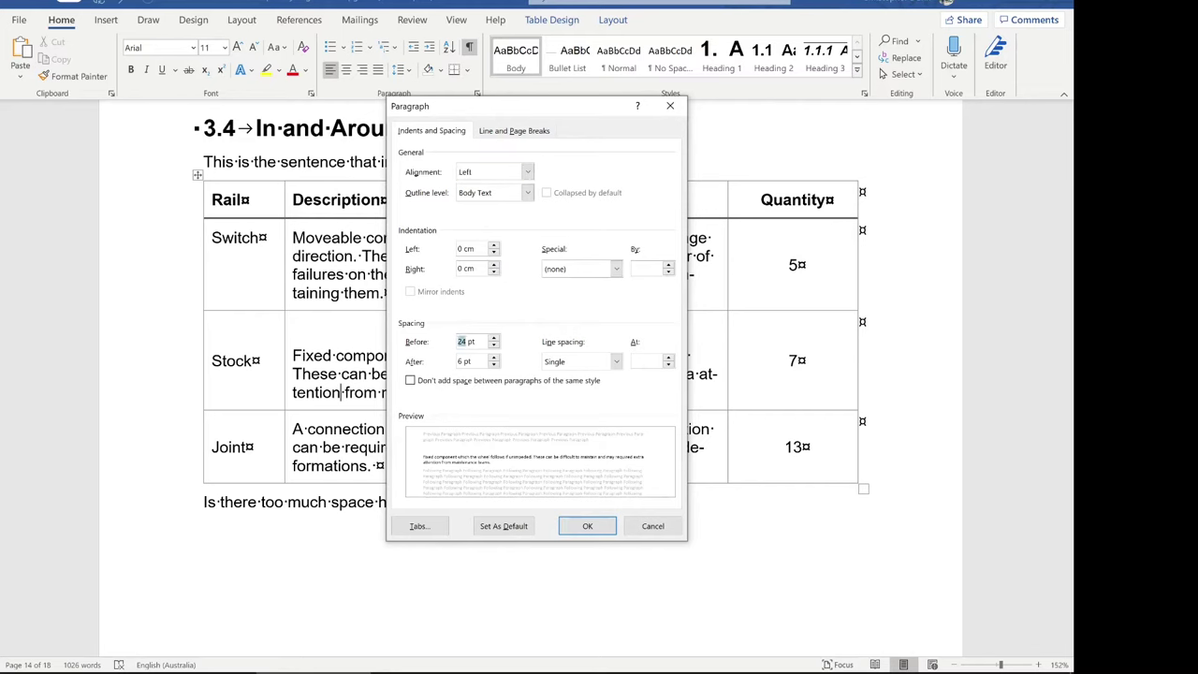
type("6")
left_click(588, 526)
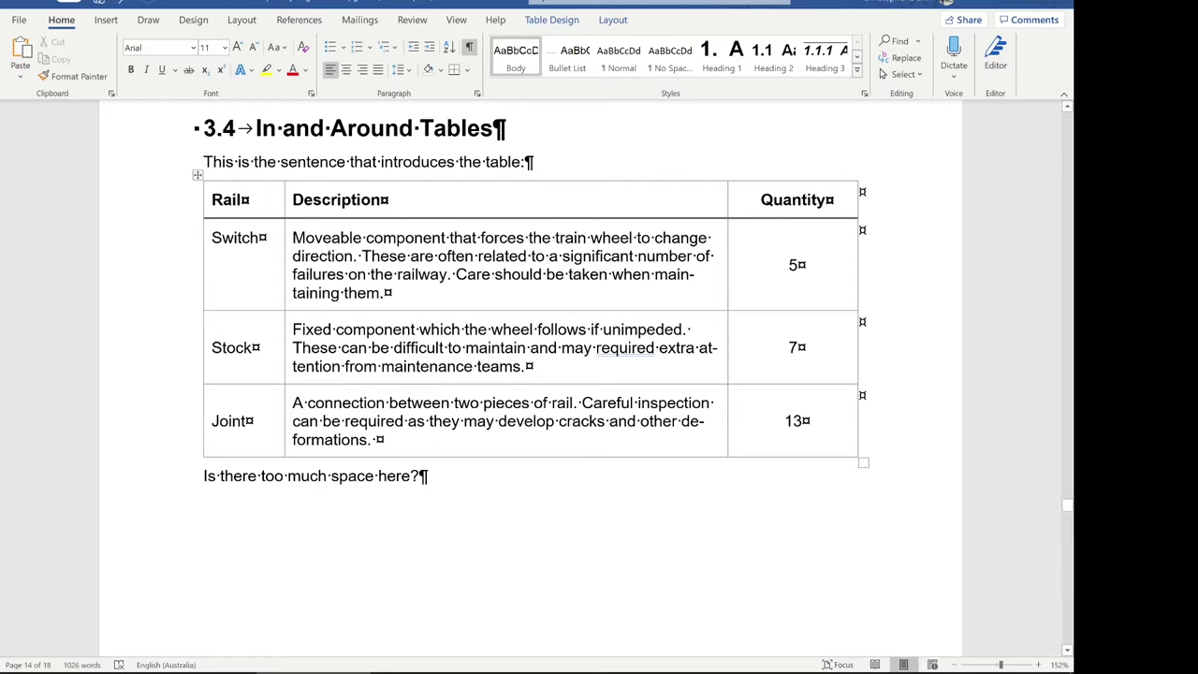
left_click_drag(232, 421, 239, 237)
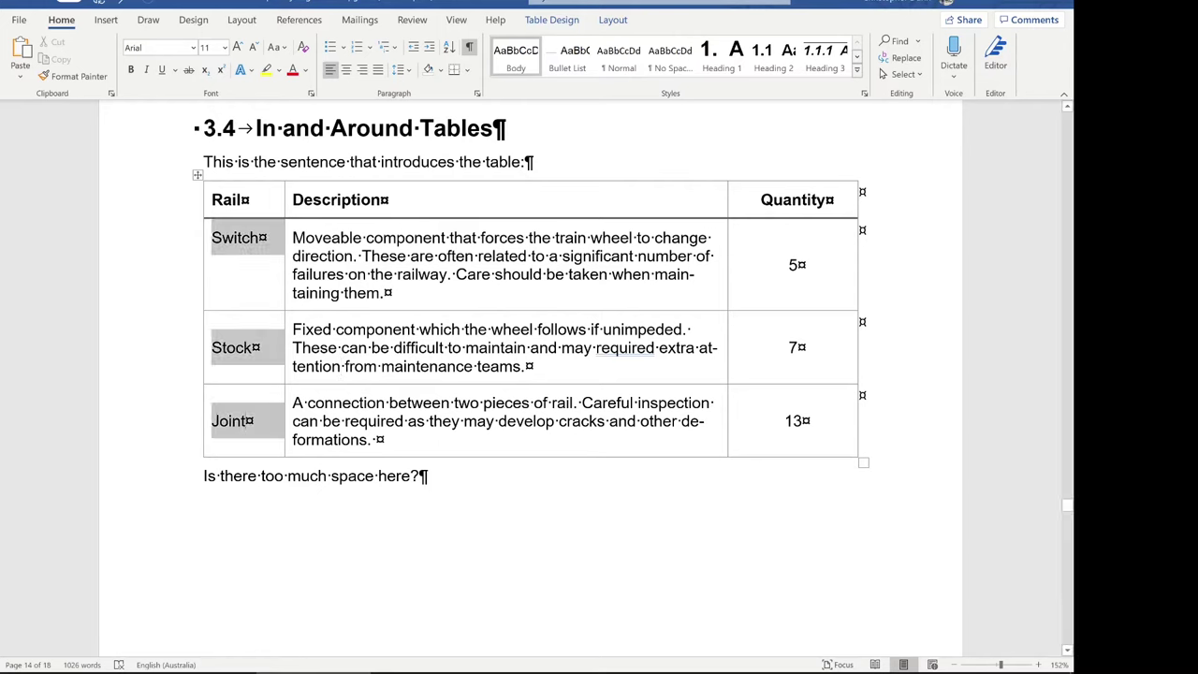
- Check the Switch description's paragraph spacing without changes, then turn formatting marks off
left_click(387, 293)
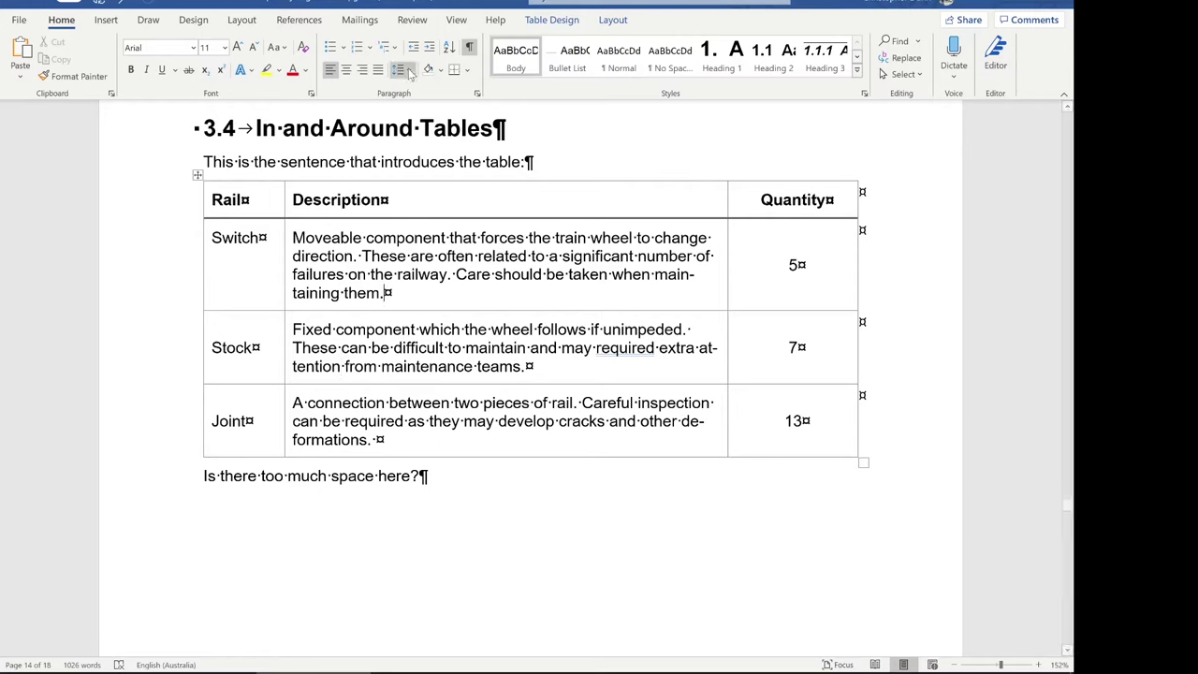
left_click(477, 93)
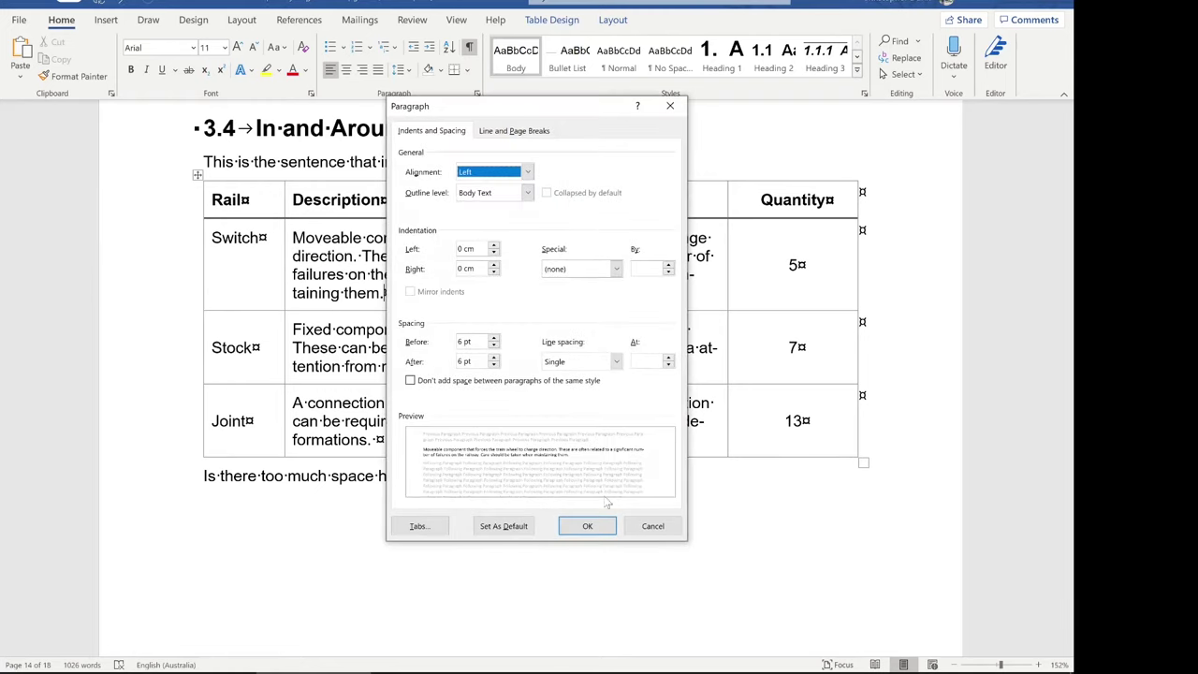
left_click(648, 528)
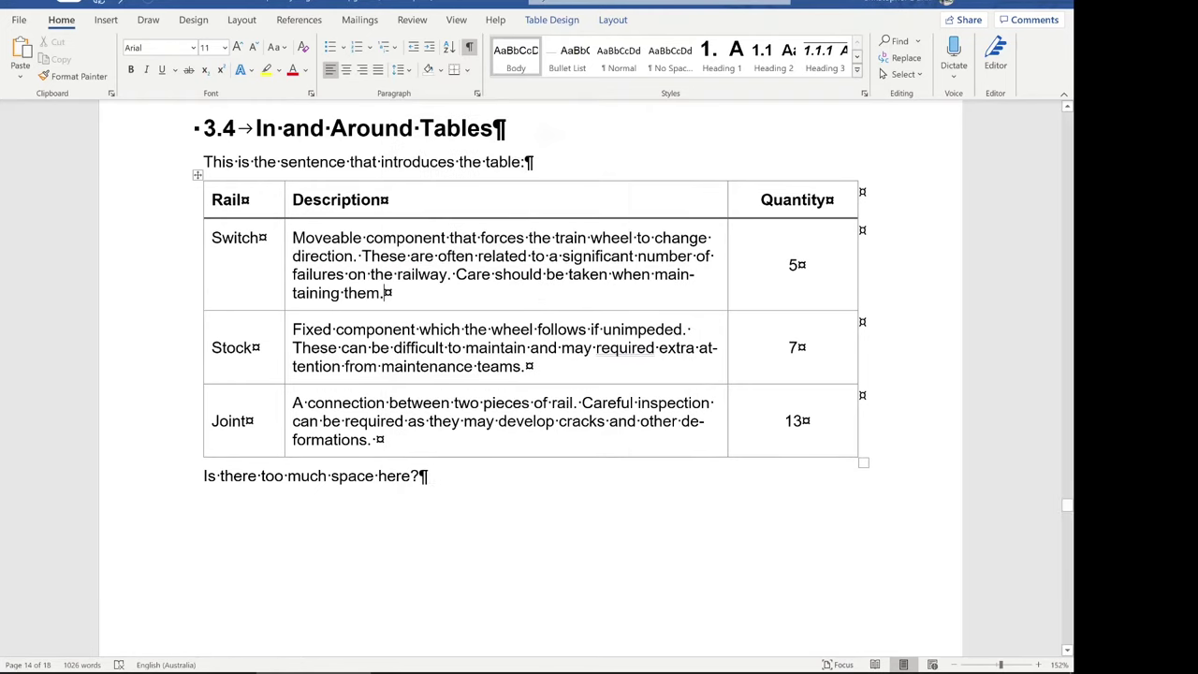
left_click(470, 47)
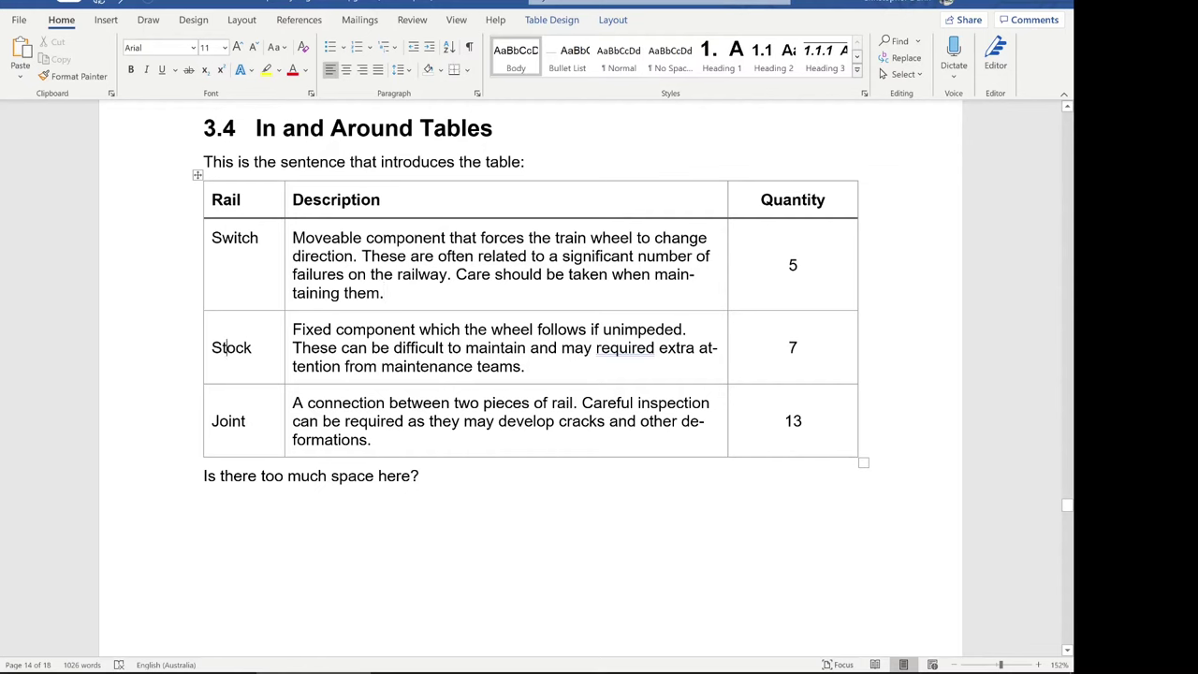
left_click(241, 238)
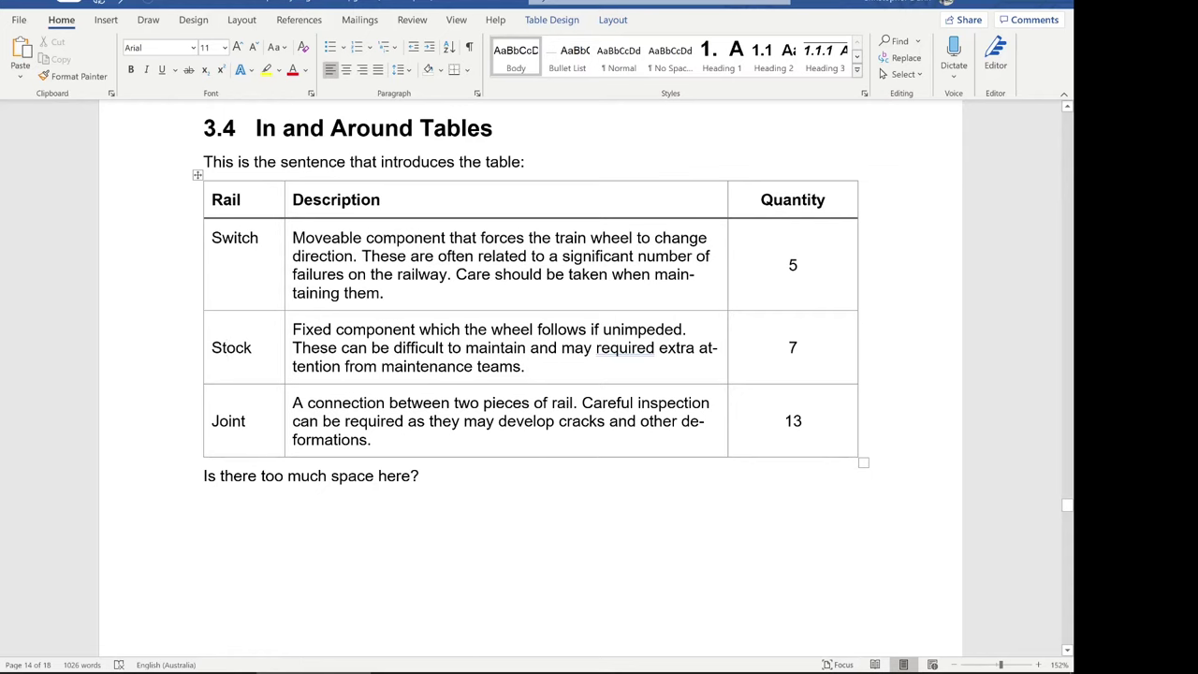
- Apply Align Center Left to the Switch cell from the table Layout tab
left_click(607, 26)
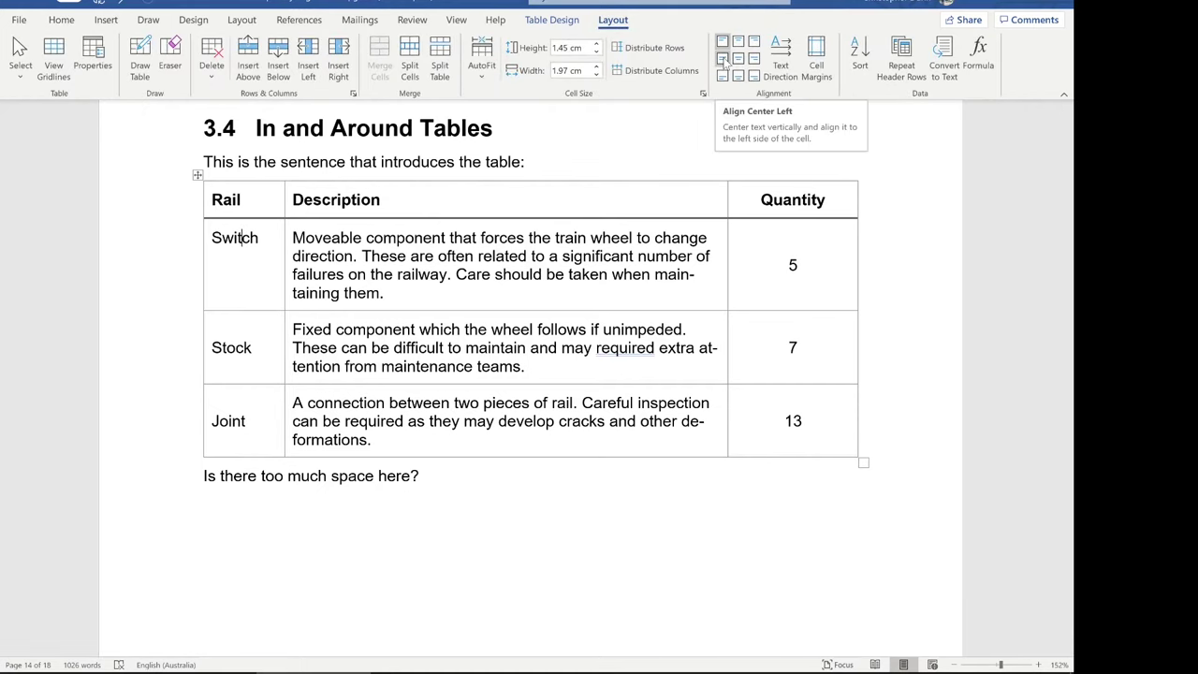
left_click(724, 60)
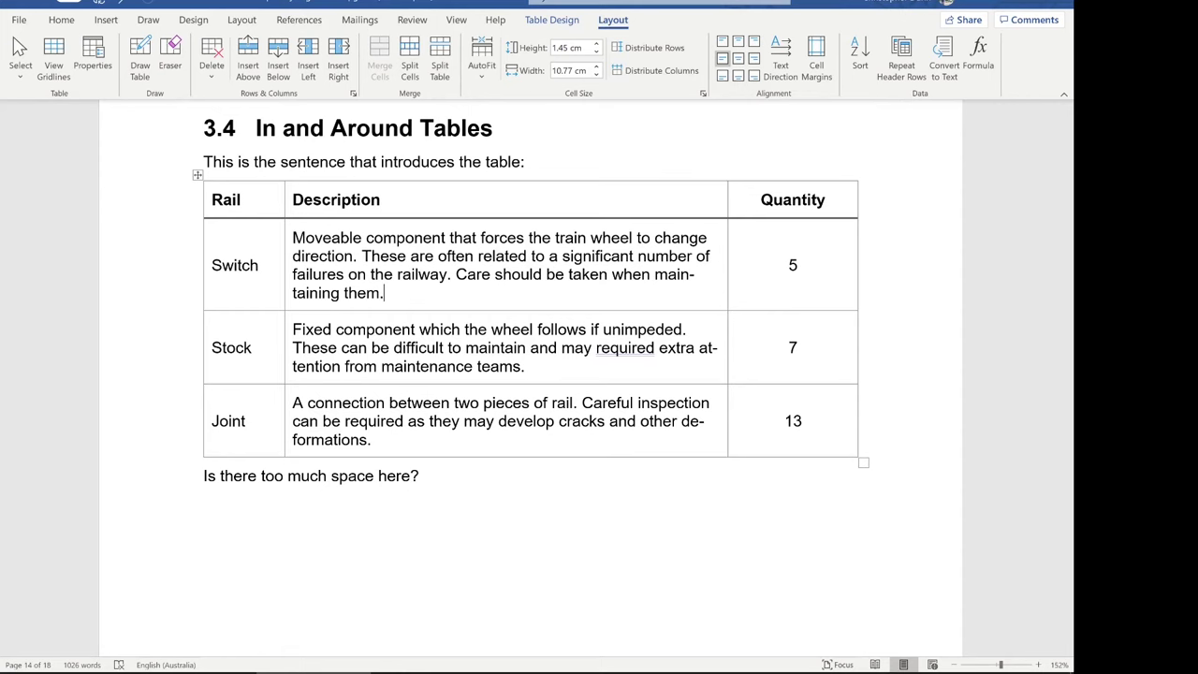
- Raise the space before 'Is there too much space here?' to 12 pt
left_click(311, 476)
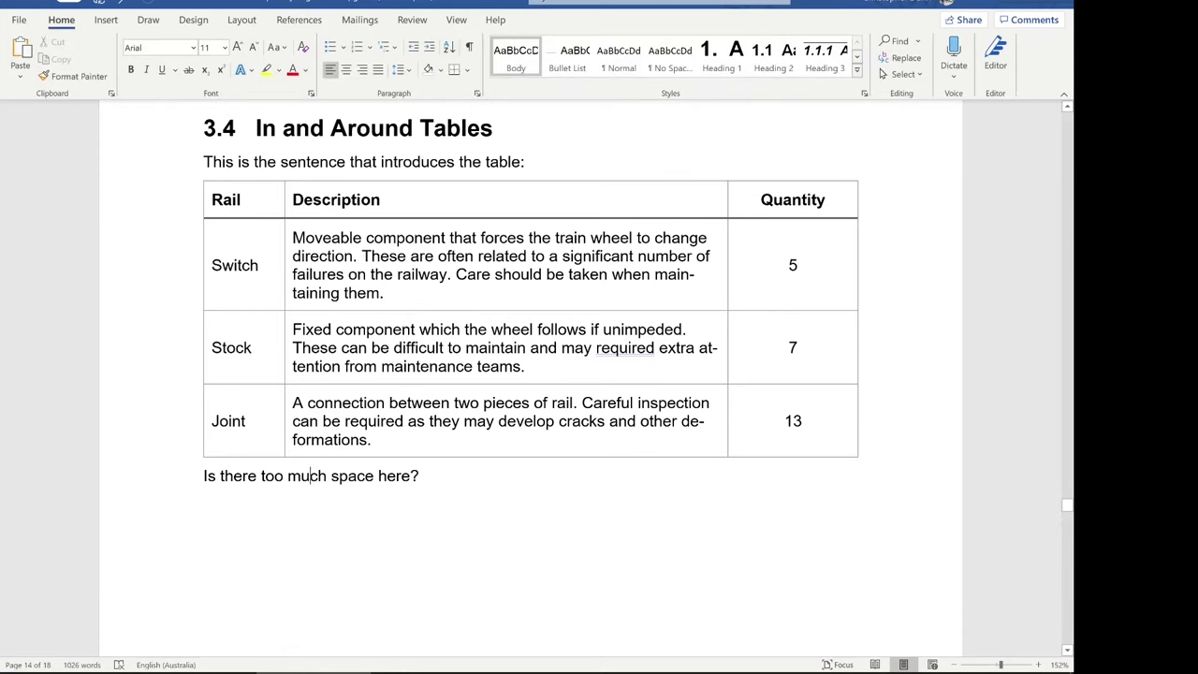
left_click(477, 93)
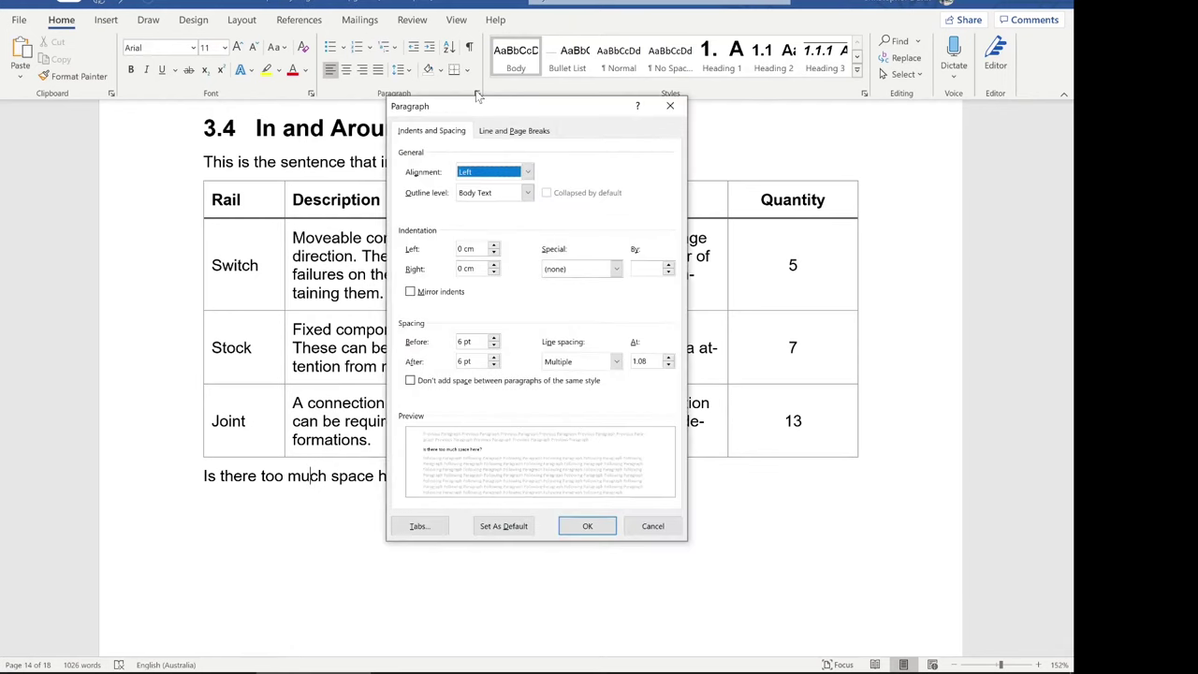
left_click(494, 339)
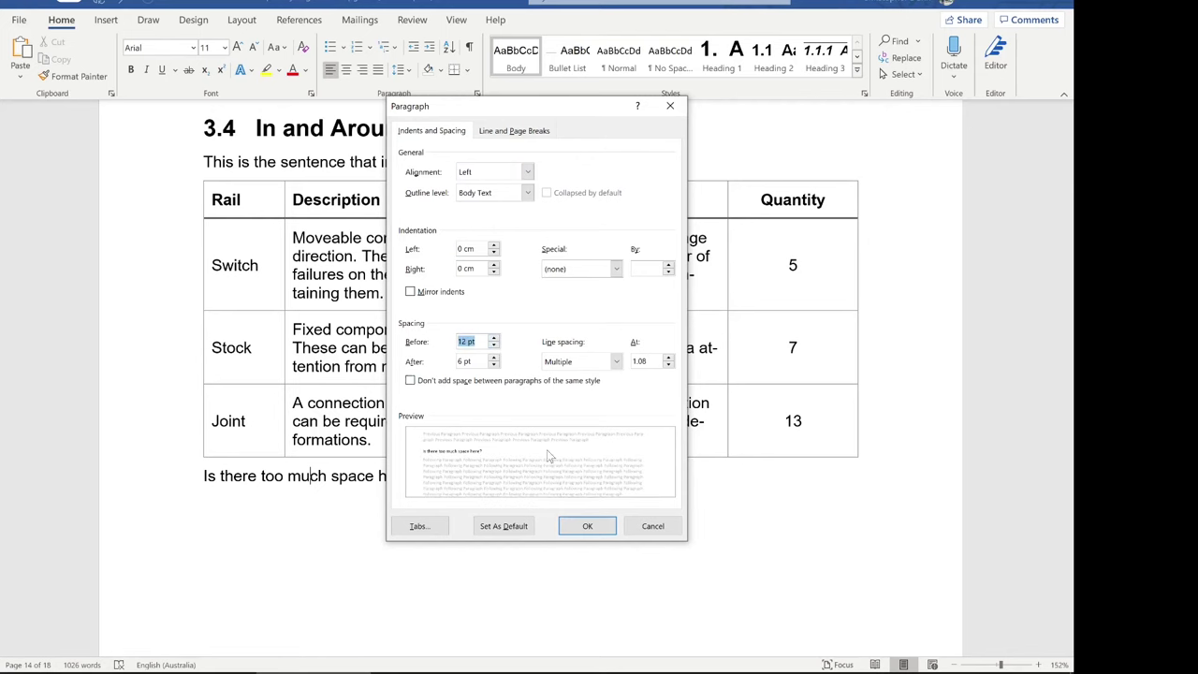
left_click(588, 526)
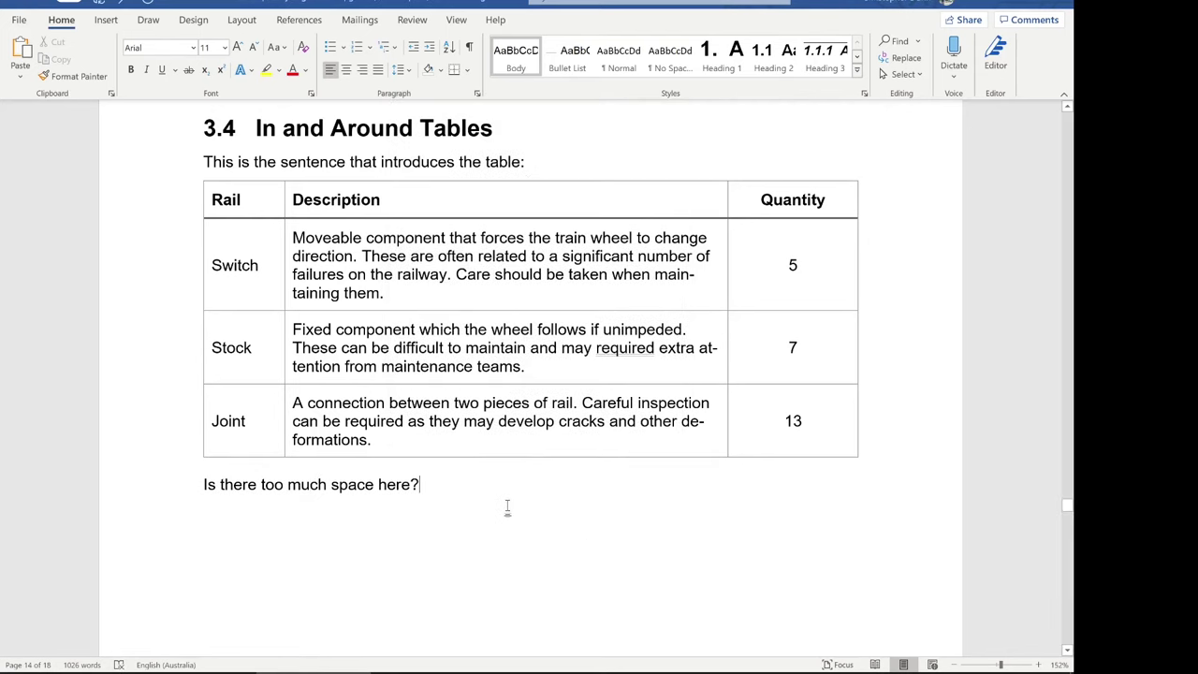